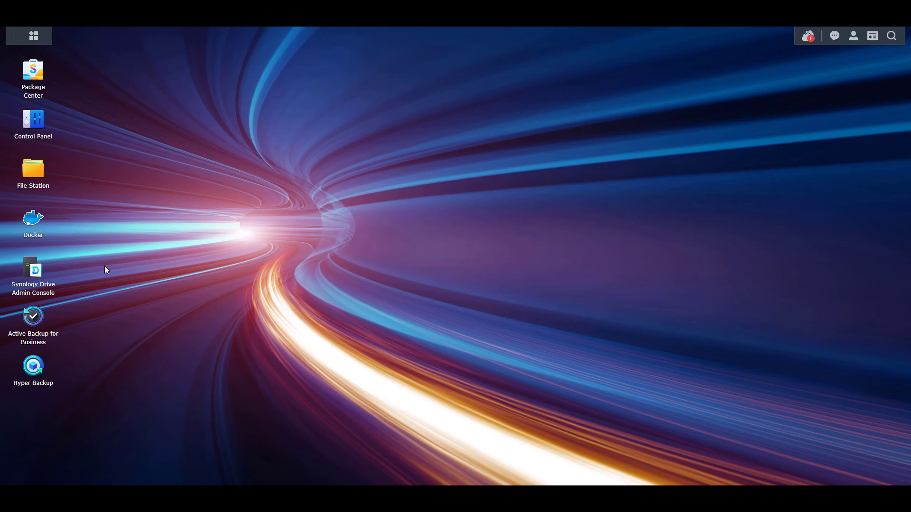
# - Launch the Synology Drive Admin Console from the DSM desktop
pyautogui.click(33, 272)
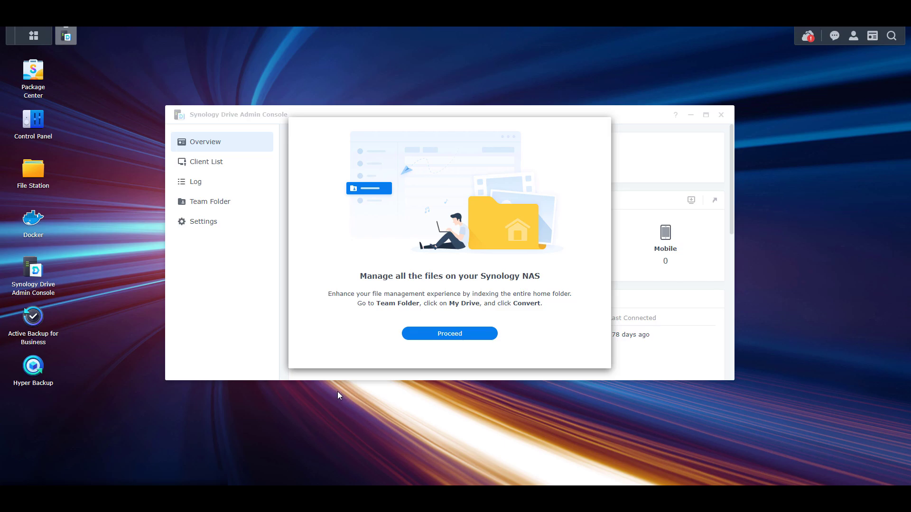
# - Start converting the My Drive team folder, decline with No, and minimize the console
pyautogui.click(443, 337)
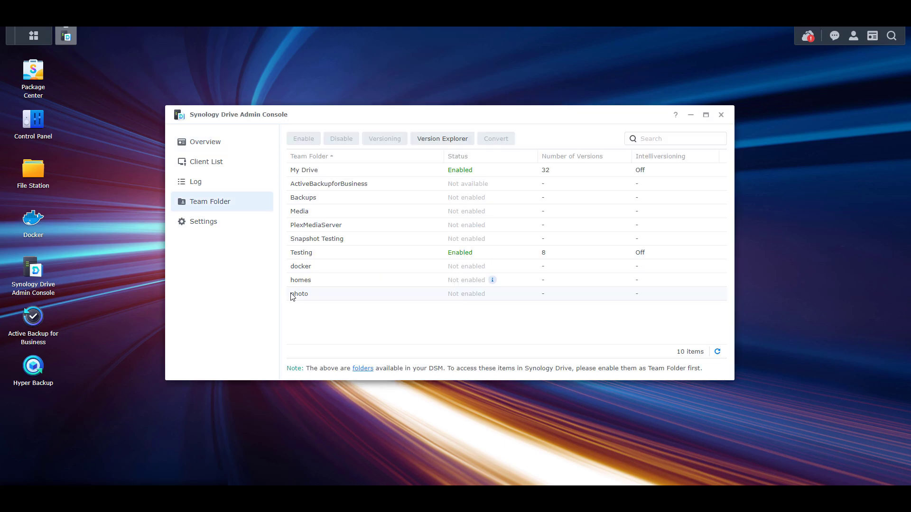
pyautogui.click(378, 174)
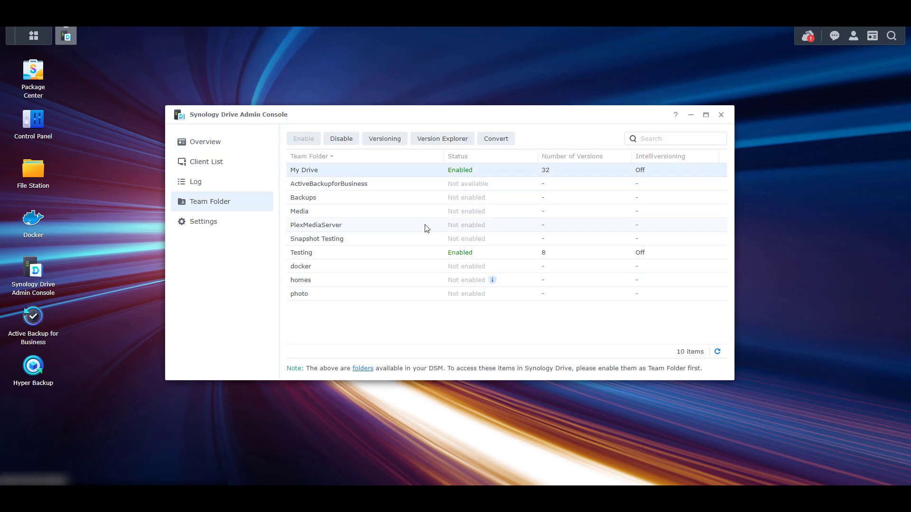
pyautogui.click(503, 145)
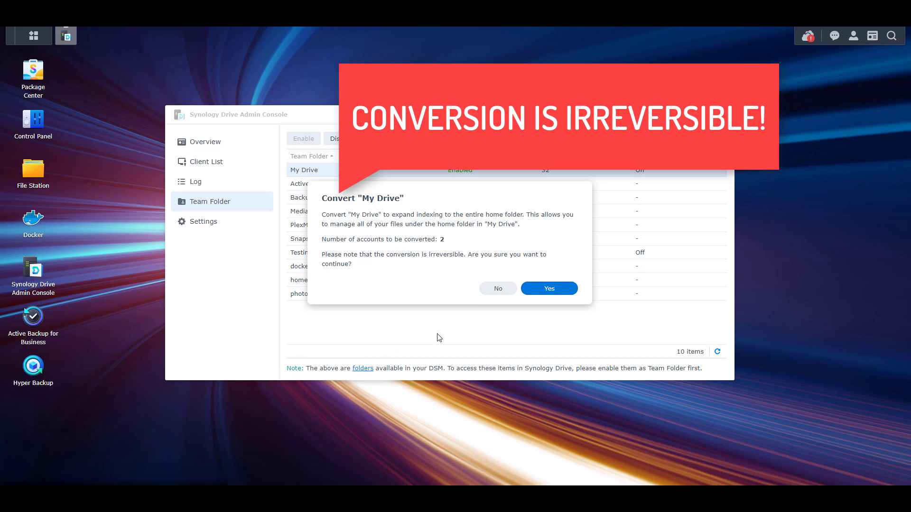
pyautogui.click(497, 294)
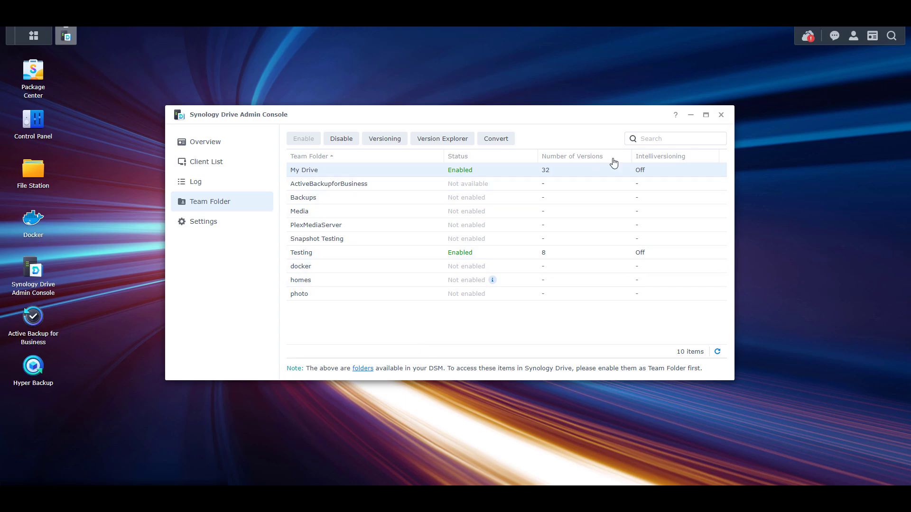
pyautogui.click(690, 115)
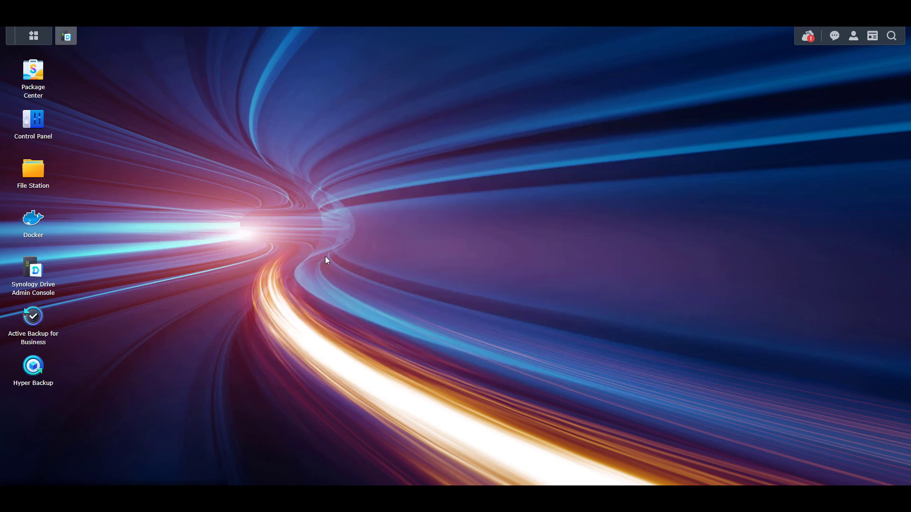
# - Open File Station and browse homes to the user's folder, listing #recycle, Drive and Photos
pyautogui.click(39, 171)
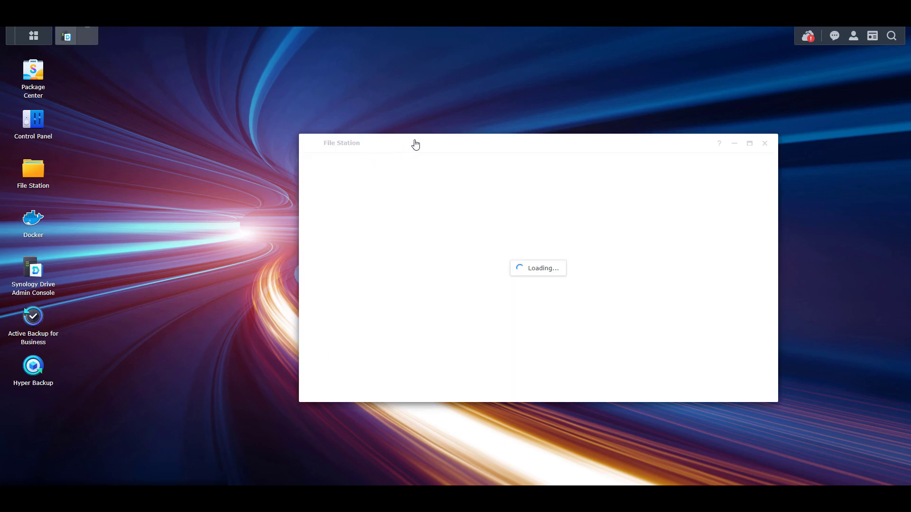
pyautogui.moveTo(403, 138); pyautogui.dragTo(339, 123)
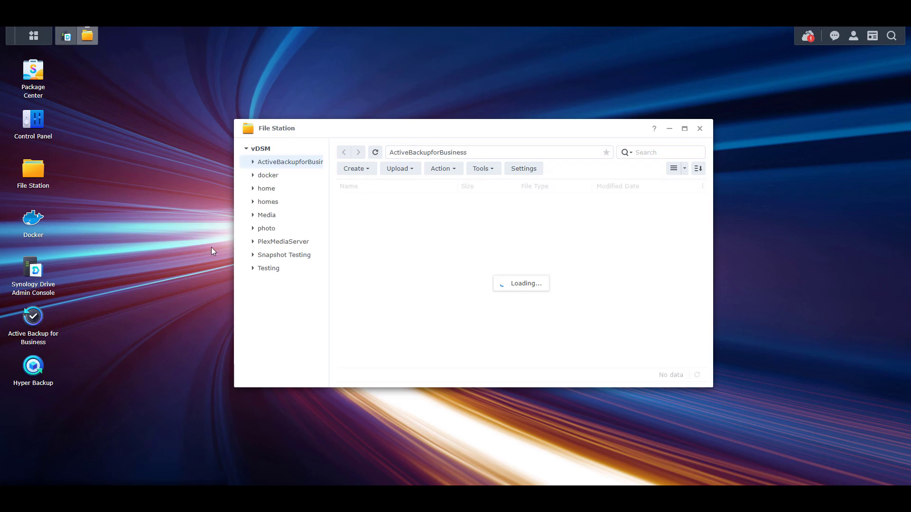
pyautogui.click(277, 192)
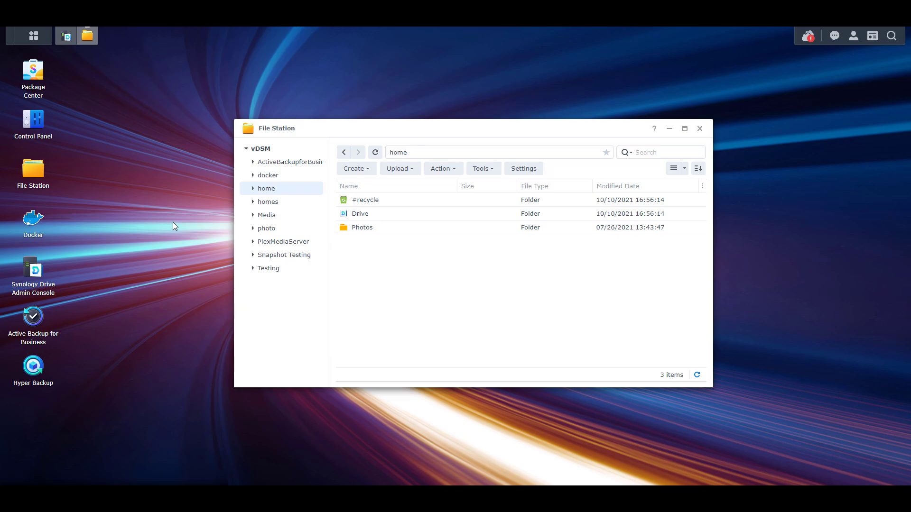
pyautogui.click(277, 202)
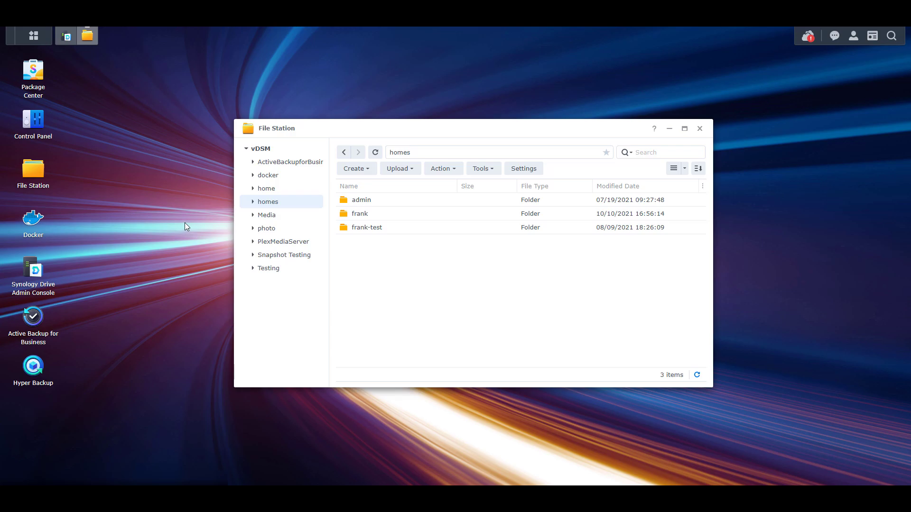
pyautogui.click(253, 202)
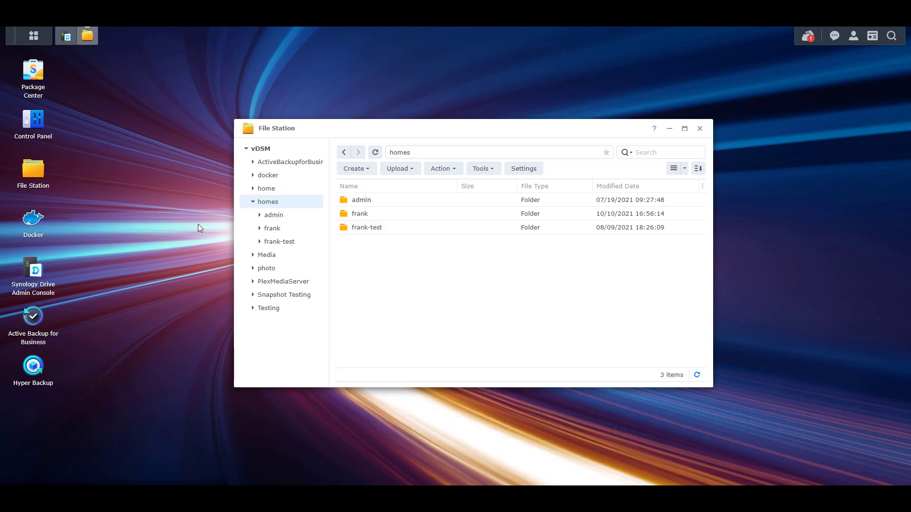
pyautogui.click(249, 232)
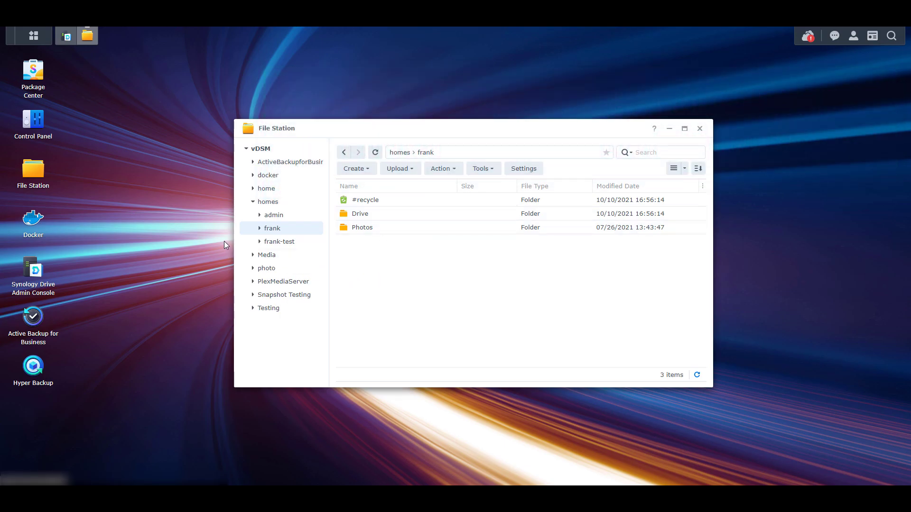
# - Expand the user's, test user's and home folder branches in the File Station tree
pyautogui.click(259, 229)
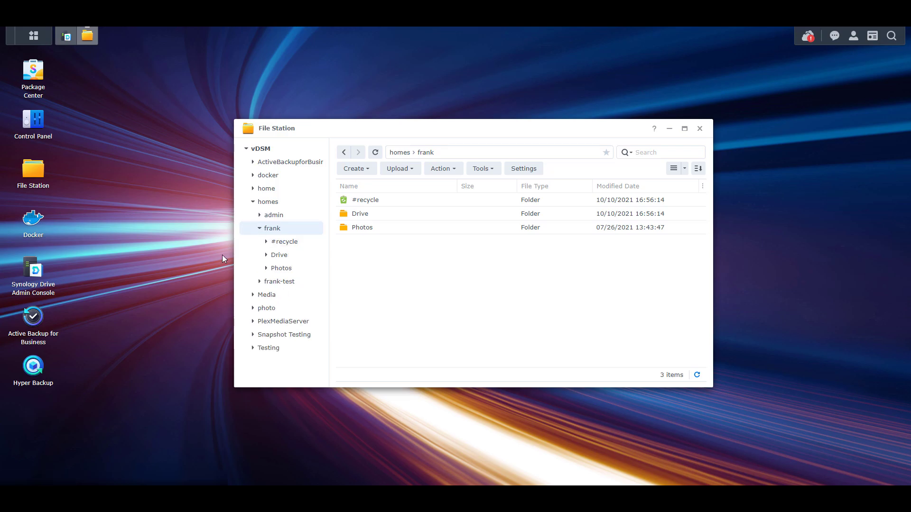
pyautogui.click(259, 282)
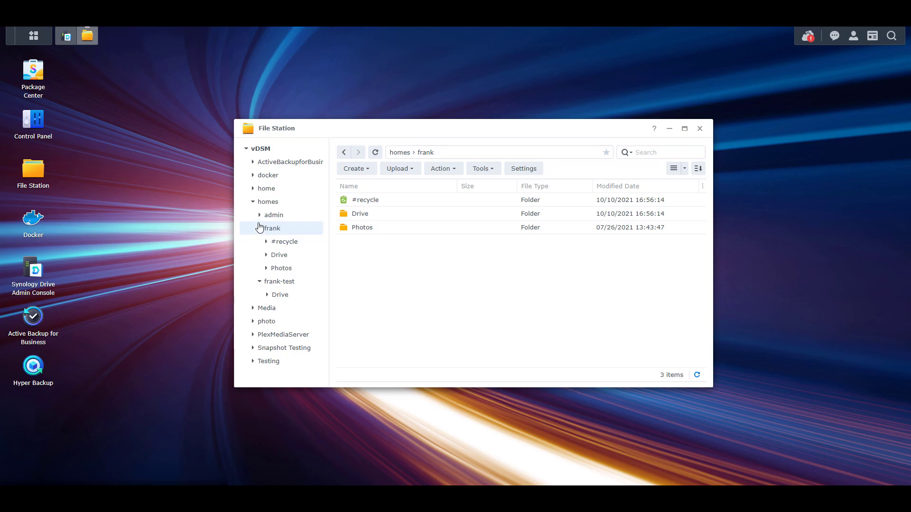
pyautogui.click(258, 282)
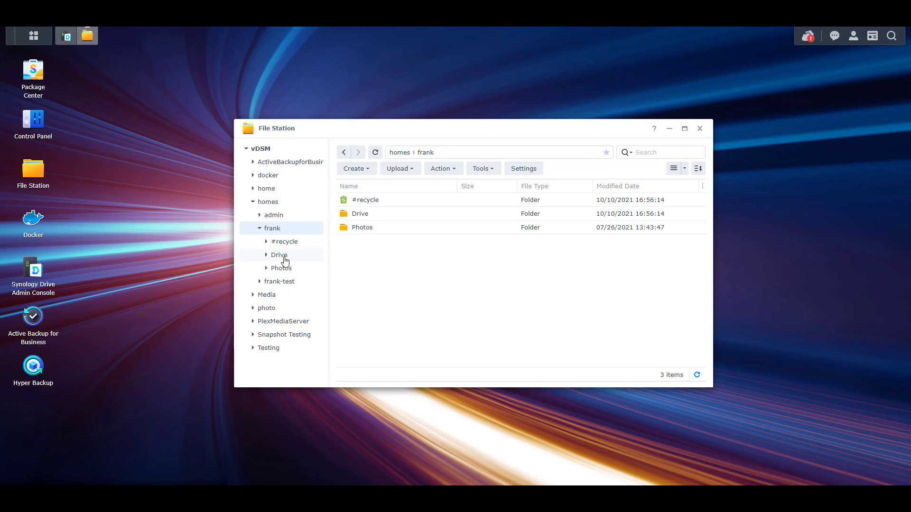
pyautogui.click(253, 189)
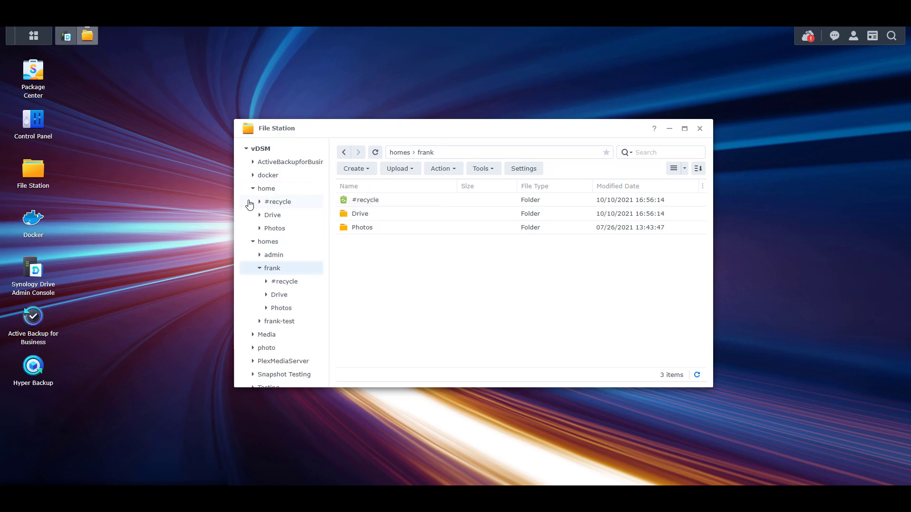
# - Compare folders, ending in the user's Drive folder holding TestFile1.txt and TestFile2.txt
pyautogui.click(279, 294)
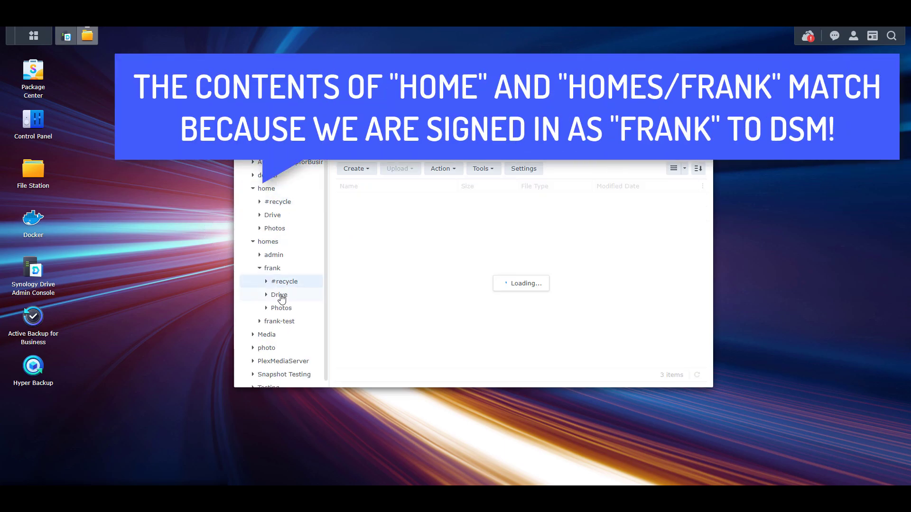
pyautogui.click(281, 311)
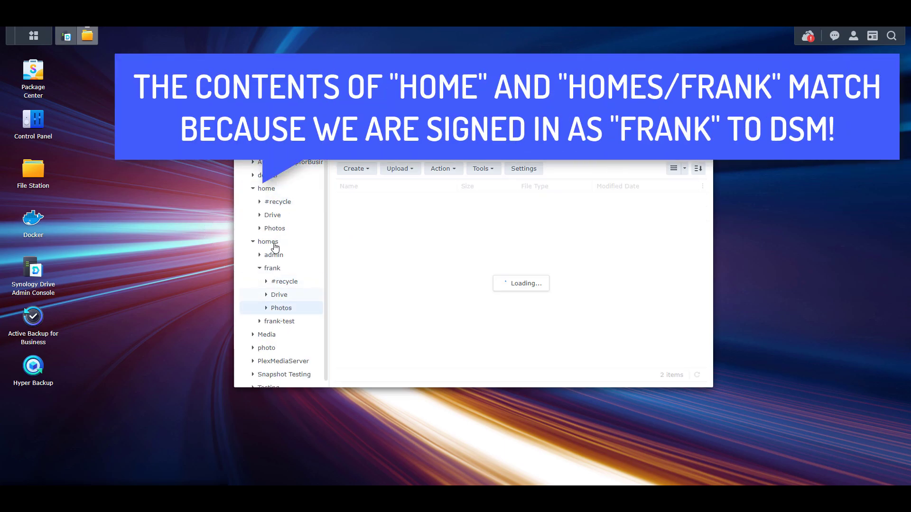
pyautogui.click(286, 204)
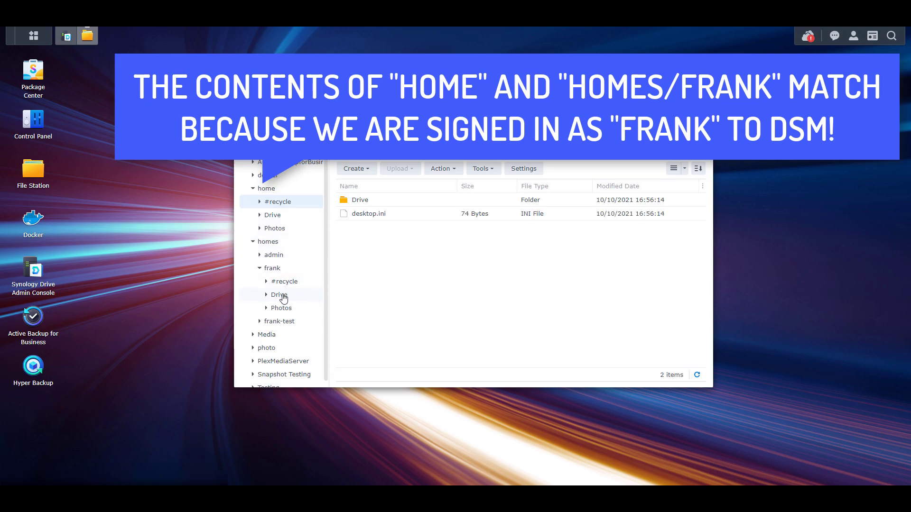
pyautogui.click(280, 295)
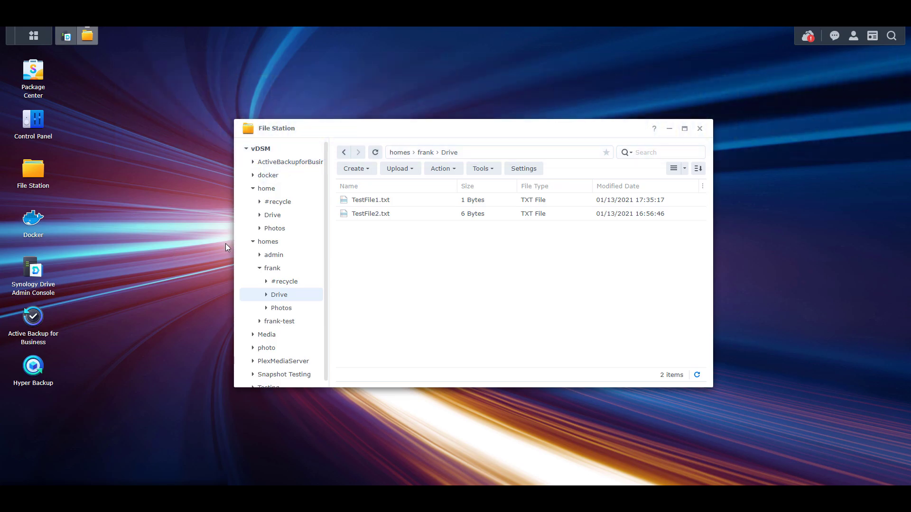
pyautogui.scroll(-1, 261, 251)
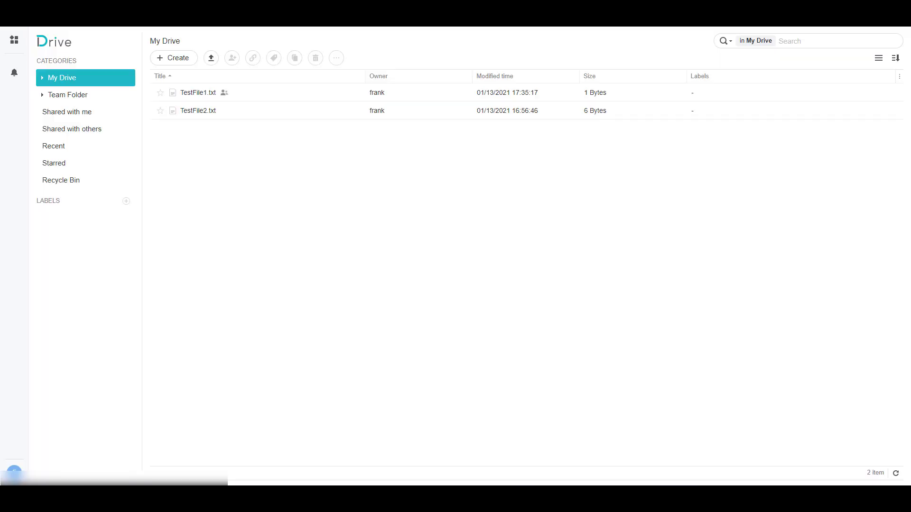
pyautogui.click(193, 97)
pyautogui.click(197, 111)
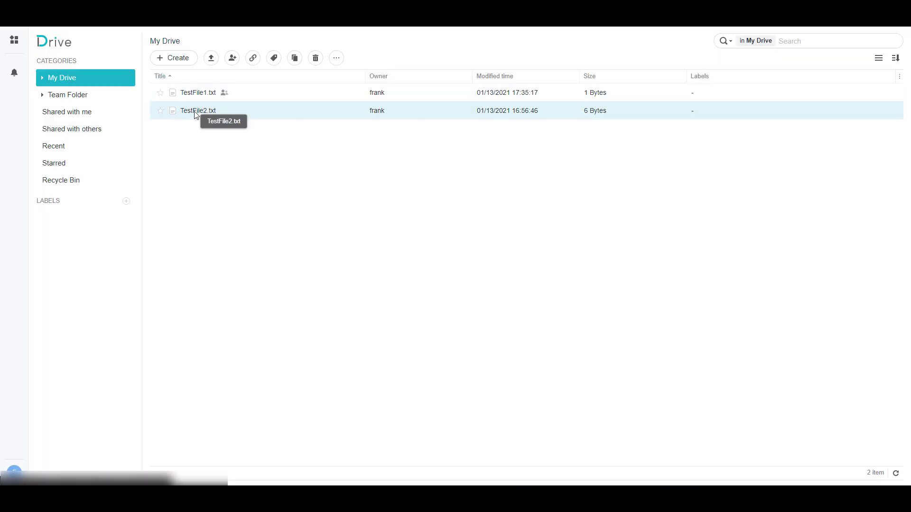
pyautogui.click(200, 155)
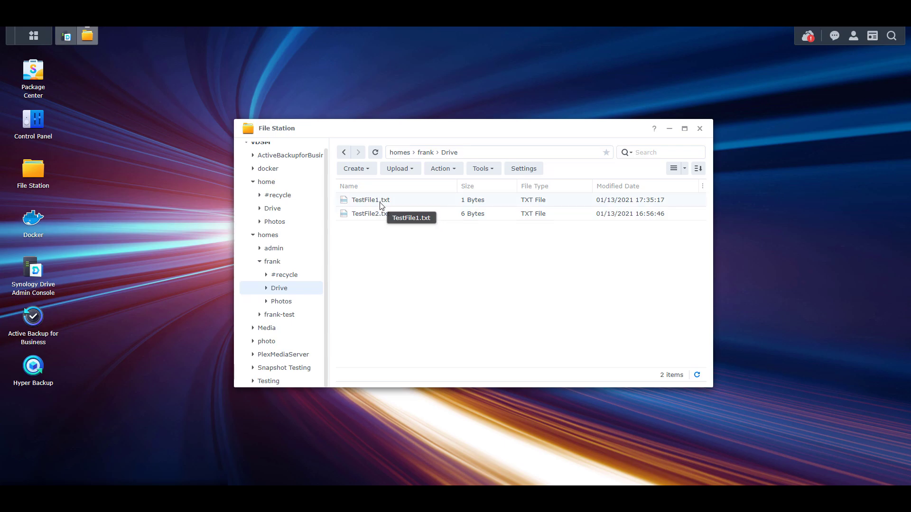
# - Check home's Drive and Photos folders, peek into Moments, then collapse homes
pyautogui.click(273, 209)
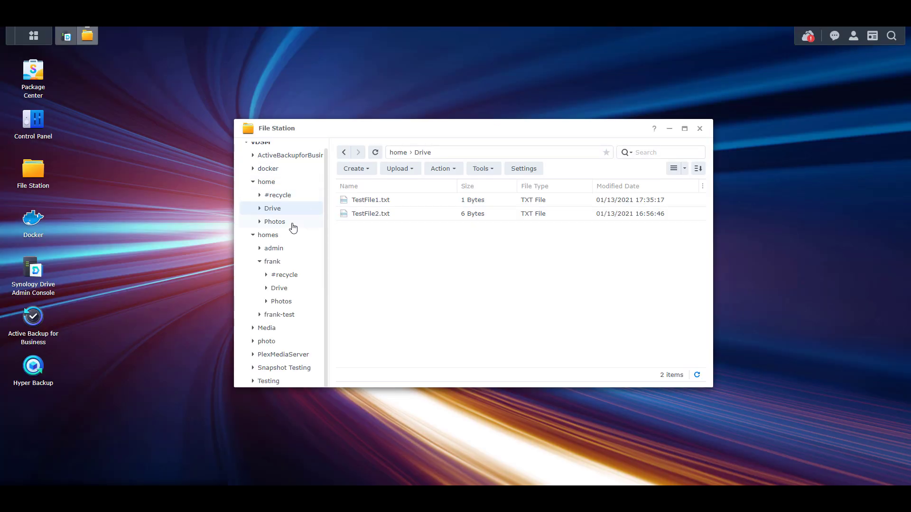
pyautogui.click(293, 223)
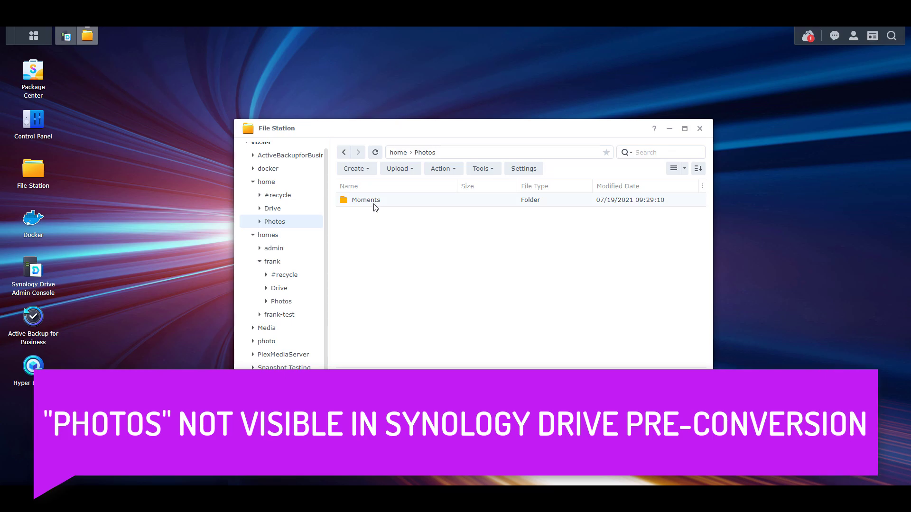
pyautogui.doubleClick(375, 203)
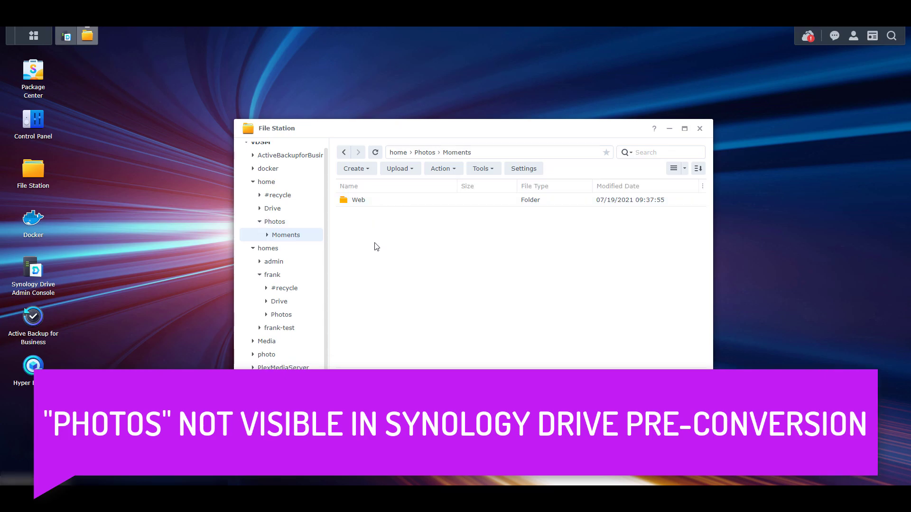
pyautogui.click(290, 225)
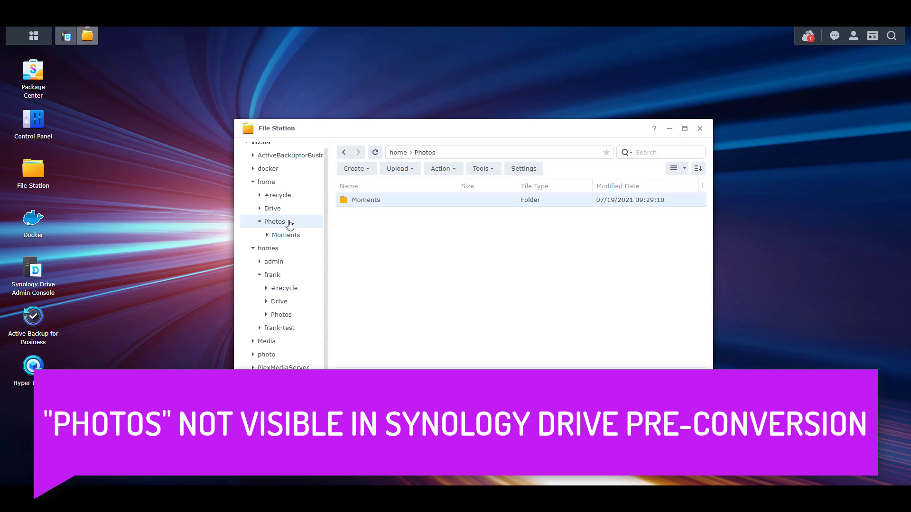
pyautogui.click(253, 248)
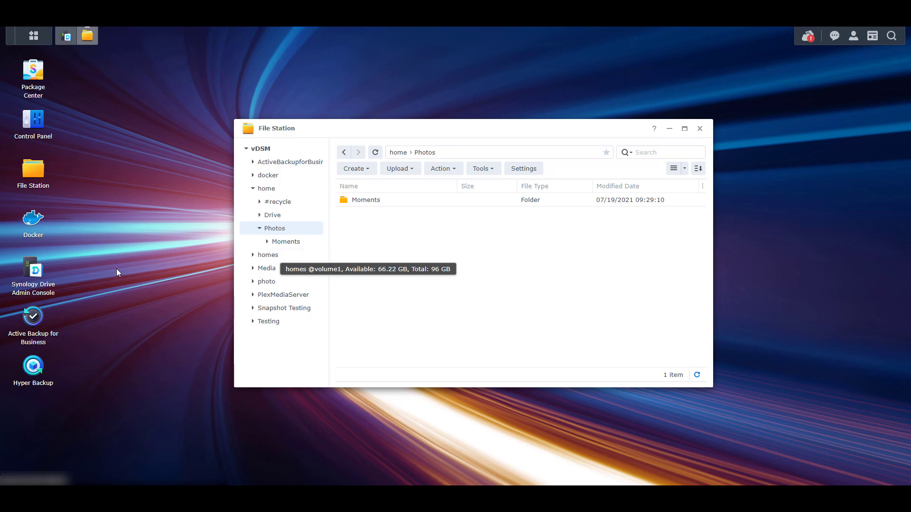
# - Convert My Drive to index the home folder, confirm Yes, and check tray indexing status
pyautogui.click(46, 278)
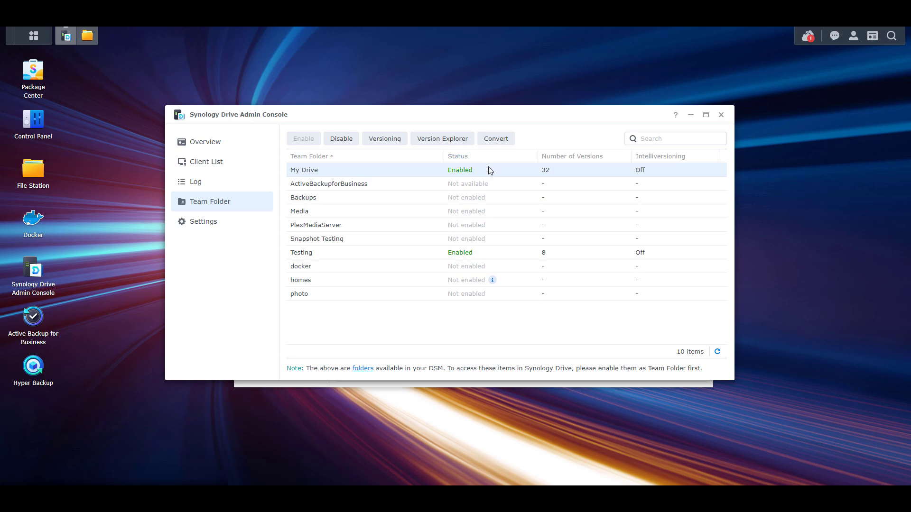
pyautogui.click(496, 144)
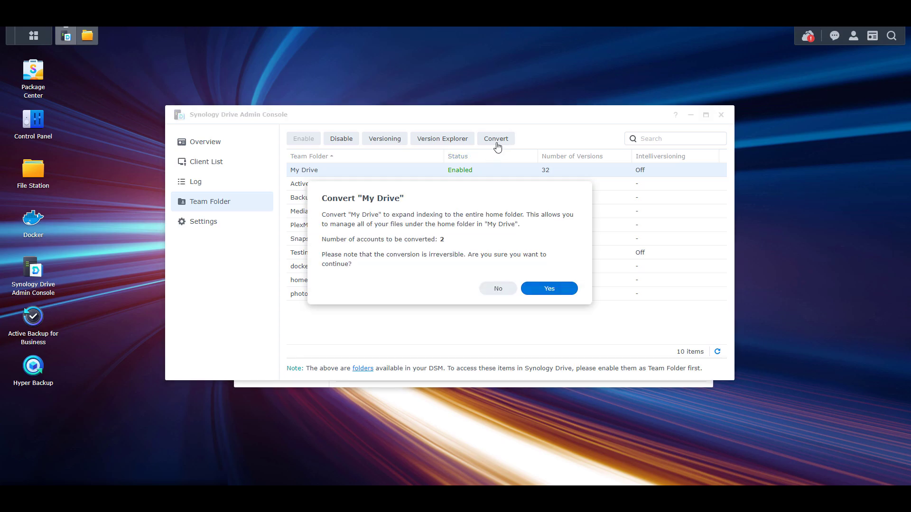
pyautogui.click(557, 291)
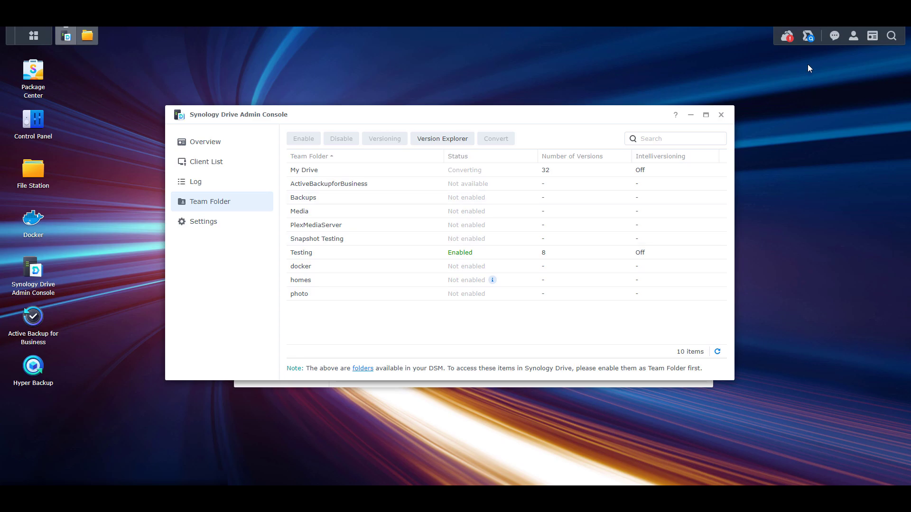
pyautogui.click(809, 38)
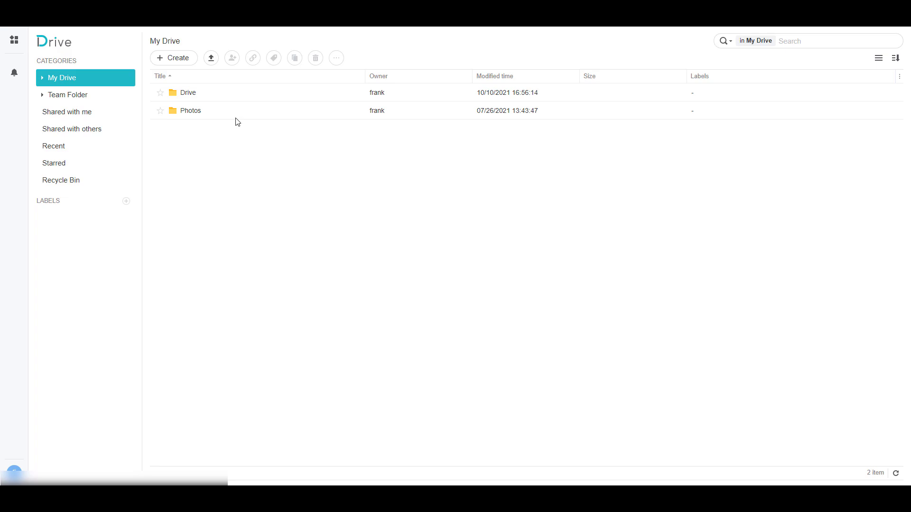
# - Navigate My Drive through Drive, Photos, Moments and Web to the nine dated folders
pyautogui.doubleClick(240, 100)
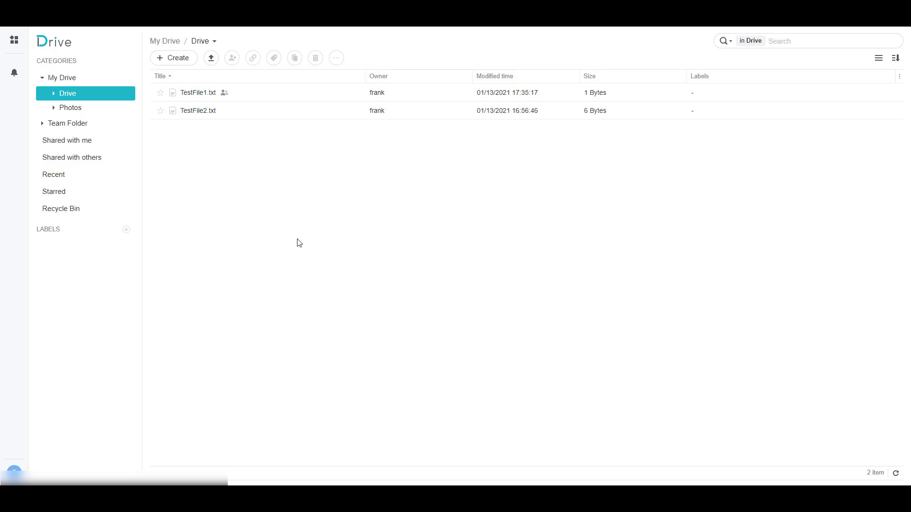
pyautogui.click(94, 111)
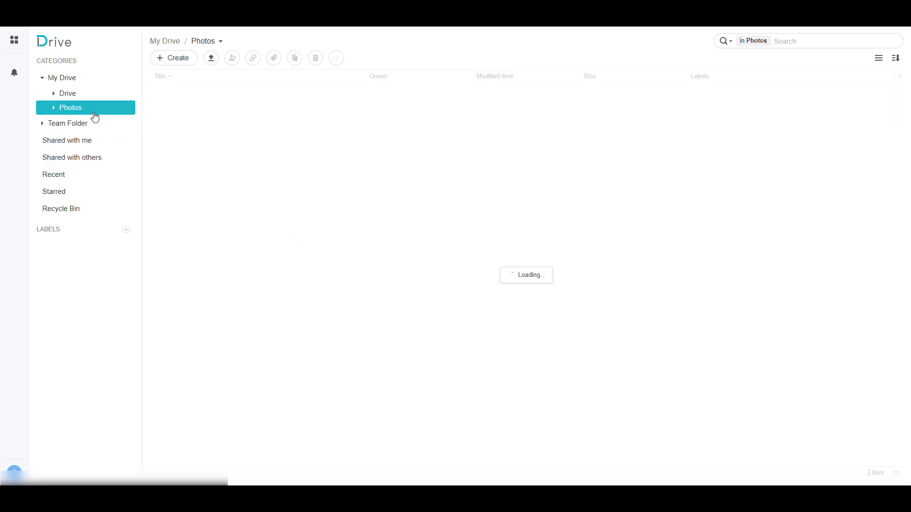
pyautogui.doubleClick(226, 99)
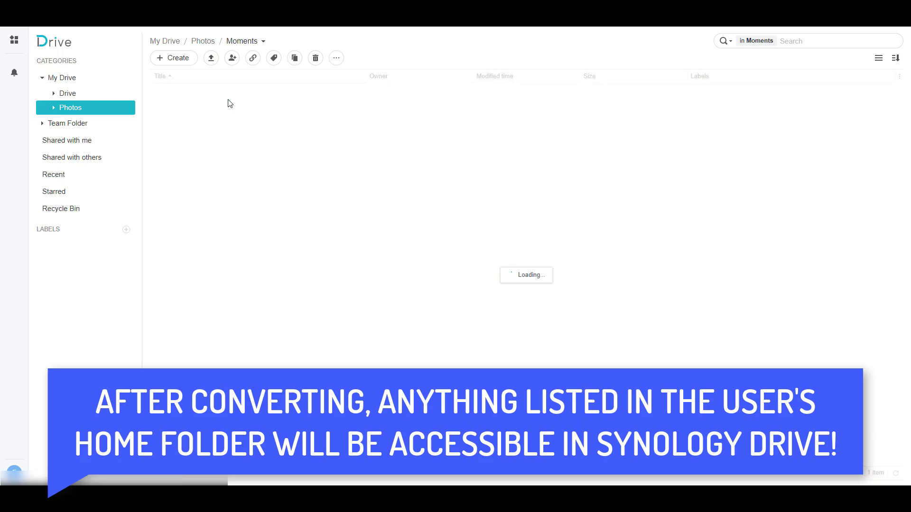
pyautogui.doubleClick(227, 100)
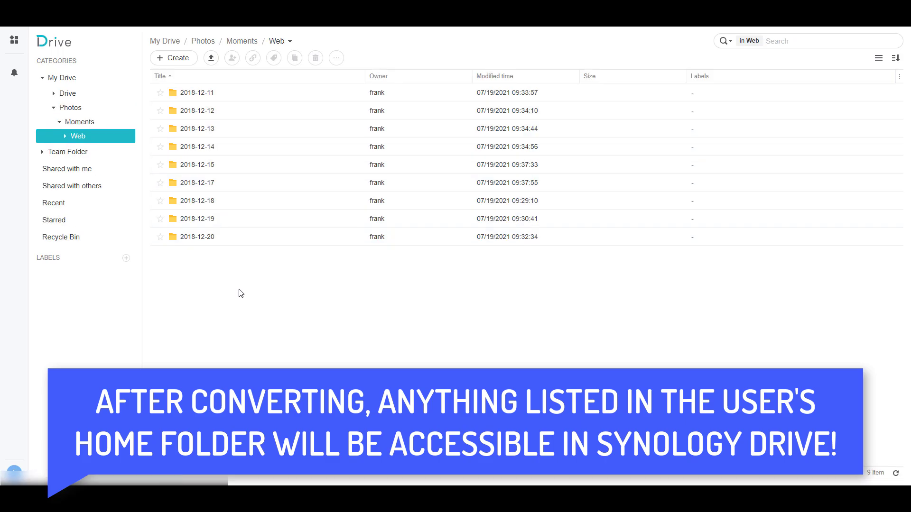